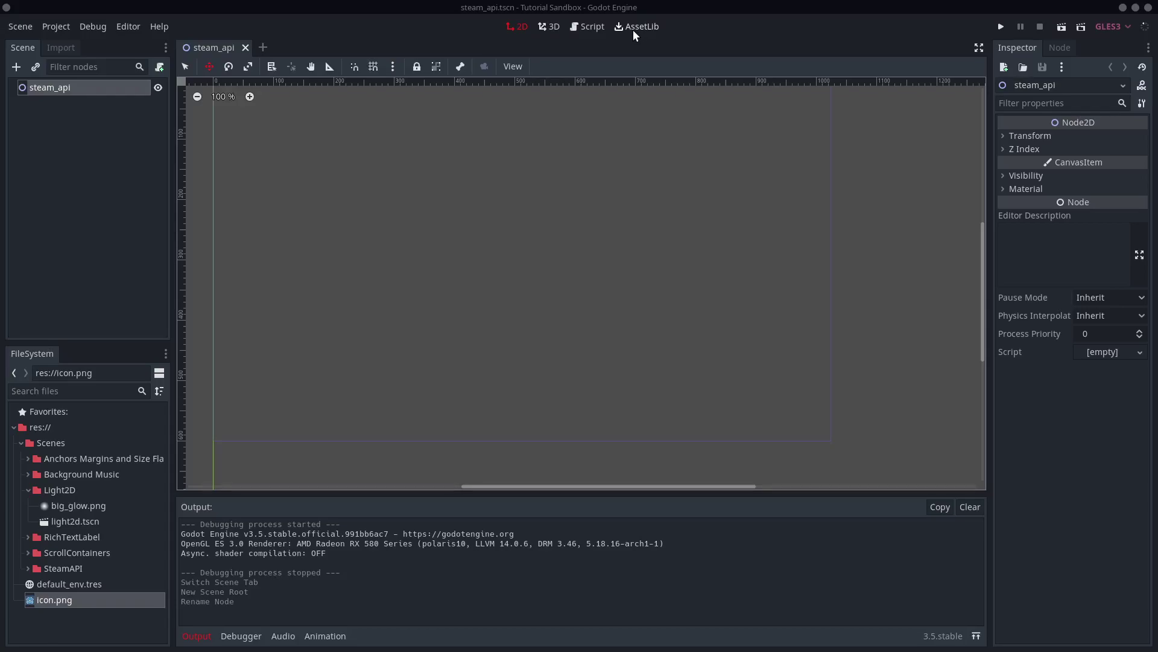
# Search the Asset Library for 'steam' to list GodotSteam and Steam API.
pyautogui.click(633, 29)
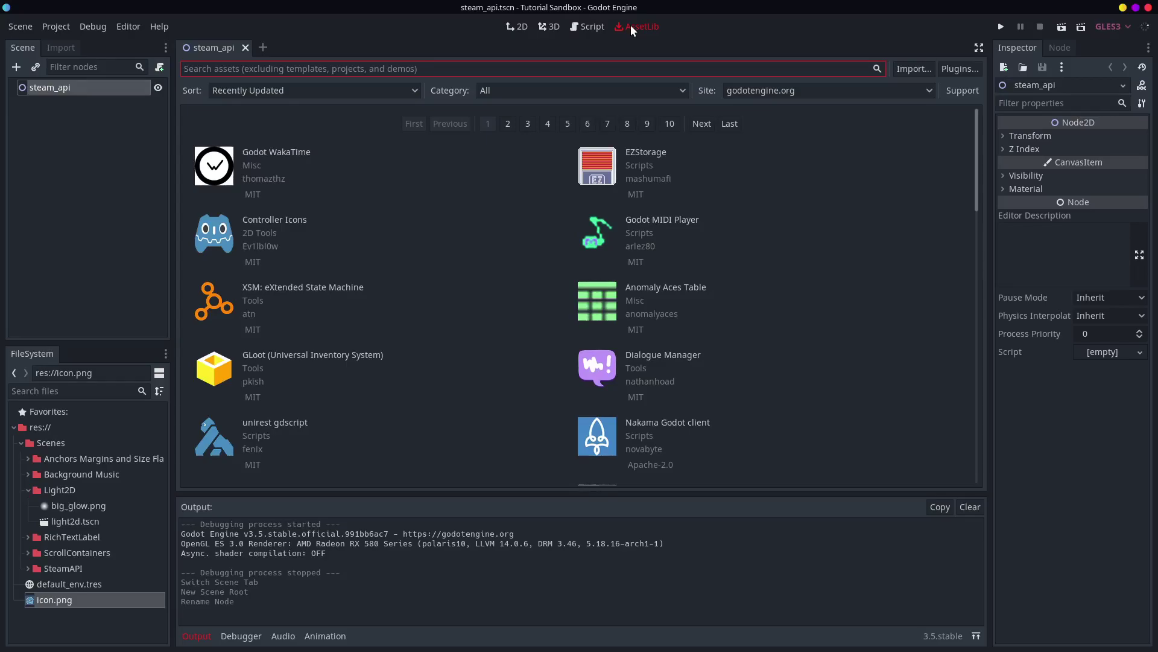
pyautogui.write('s')
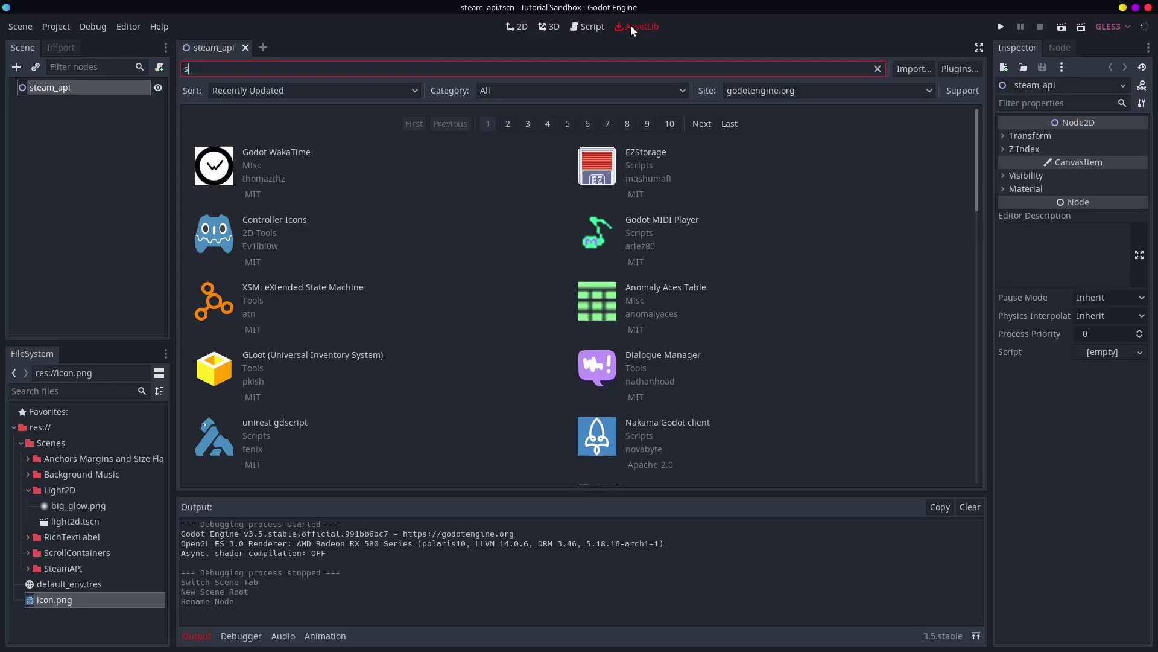
pyautogui.write('team')
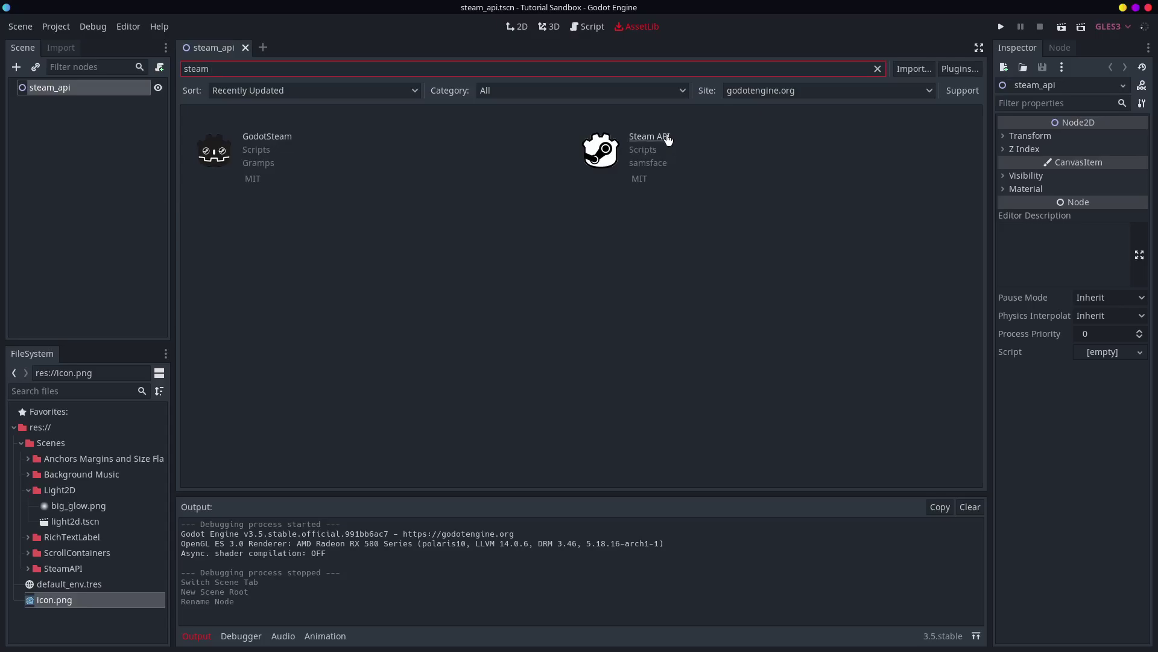
# Download the Steam API asset and install its files into the project.
pyautogui.click(668, 138)
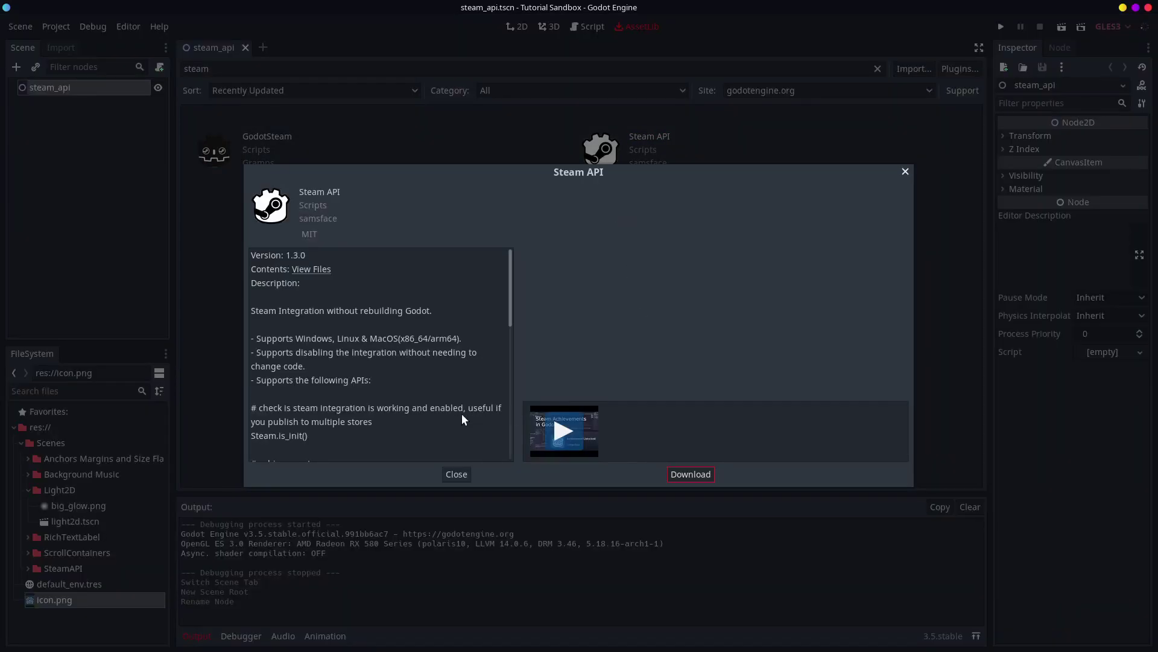
pyautogui.scroll(-5, 463, 419)
pyautogui.scroll(5, 464, 419)
pyautogui.click(690, 473)
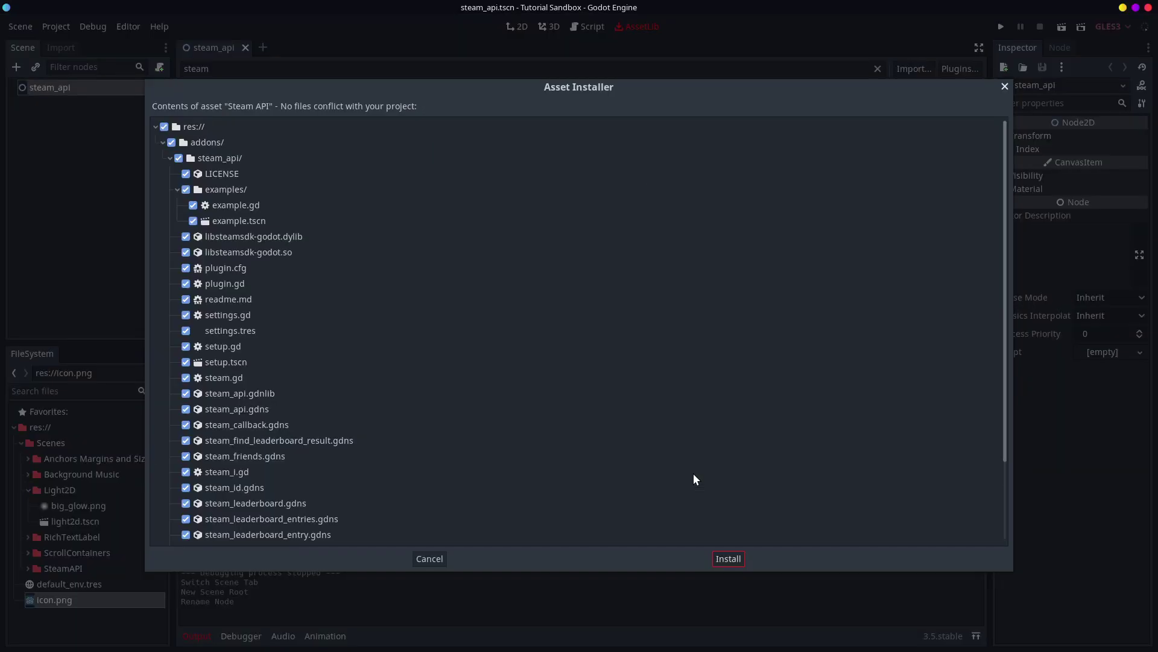
pyautogui.click(732, 559)
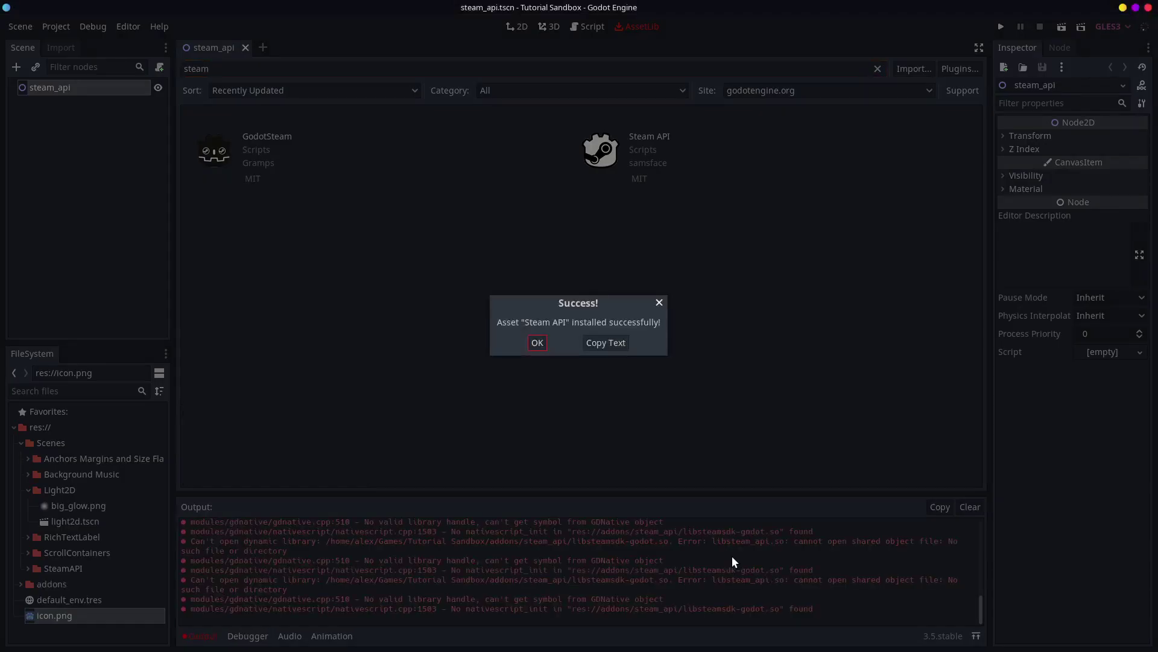
pyautogui.click(533, 342)
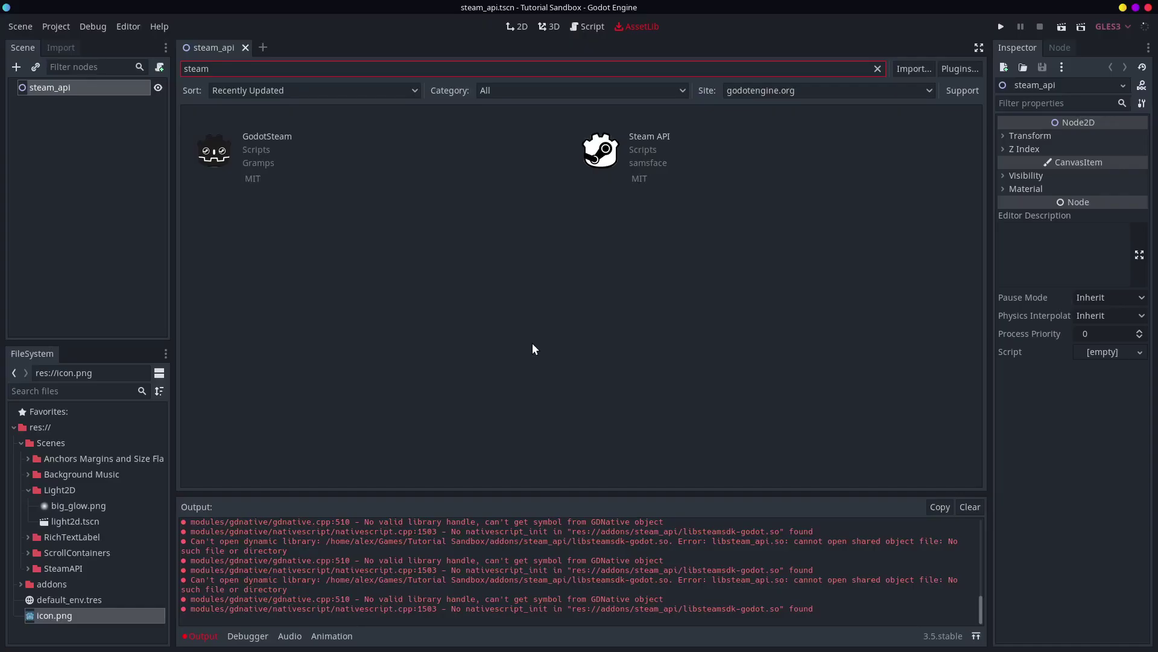
# Expand the new addons folder in FileSystem and review the Steam API asset details again.
pyautogui.doubleClick(53, 585)
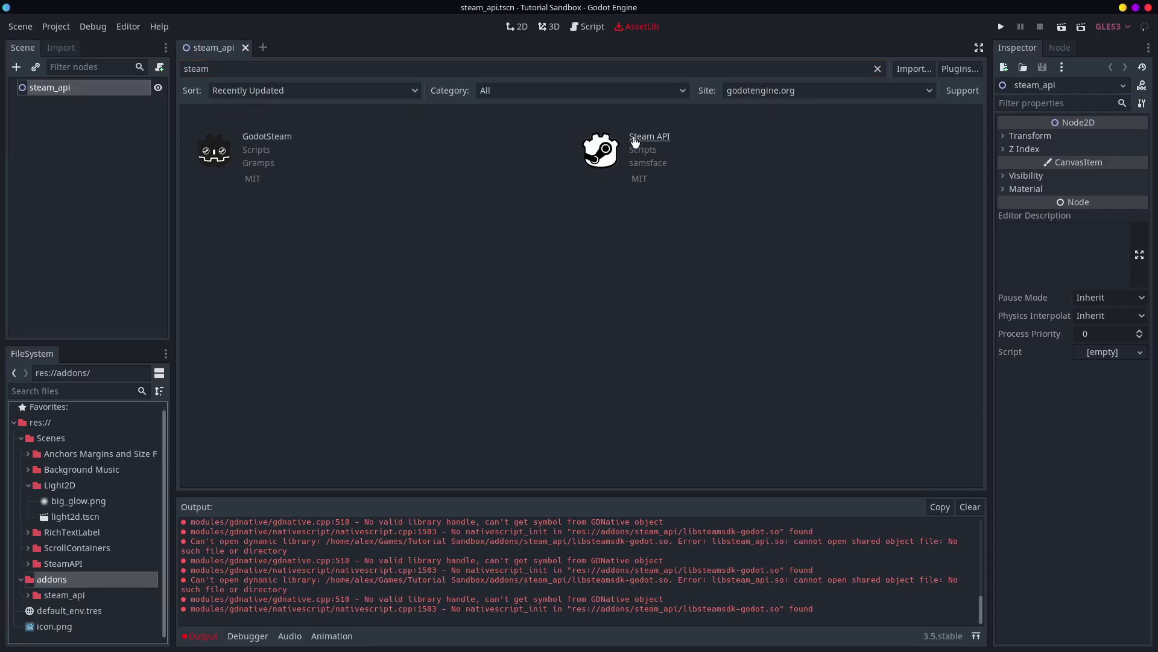
pyautogui.click(635, 141)
pyautogui.scroll(-10, 424, 331)
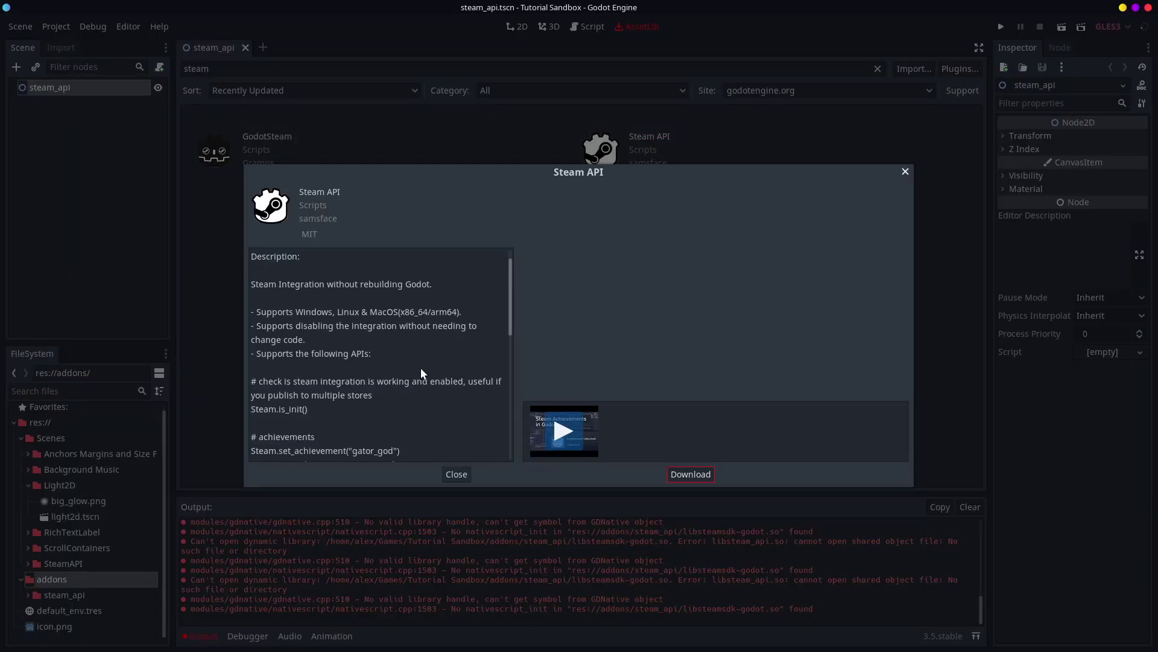
pyautogui.scroll(10, 435, 339)
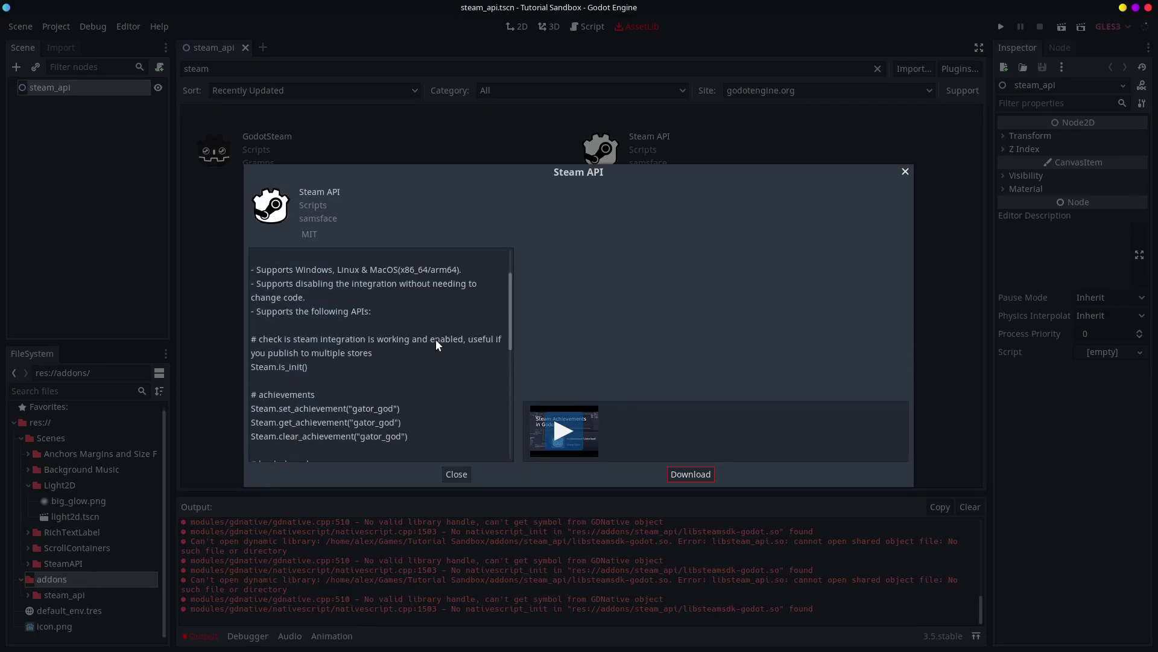
pyautogui.press('Escape')
# Enable the SteamAPI plugin in Project Settings' Plugins tab, then run the project.
pyautogui.click(65, 25)
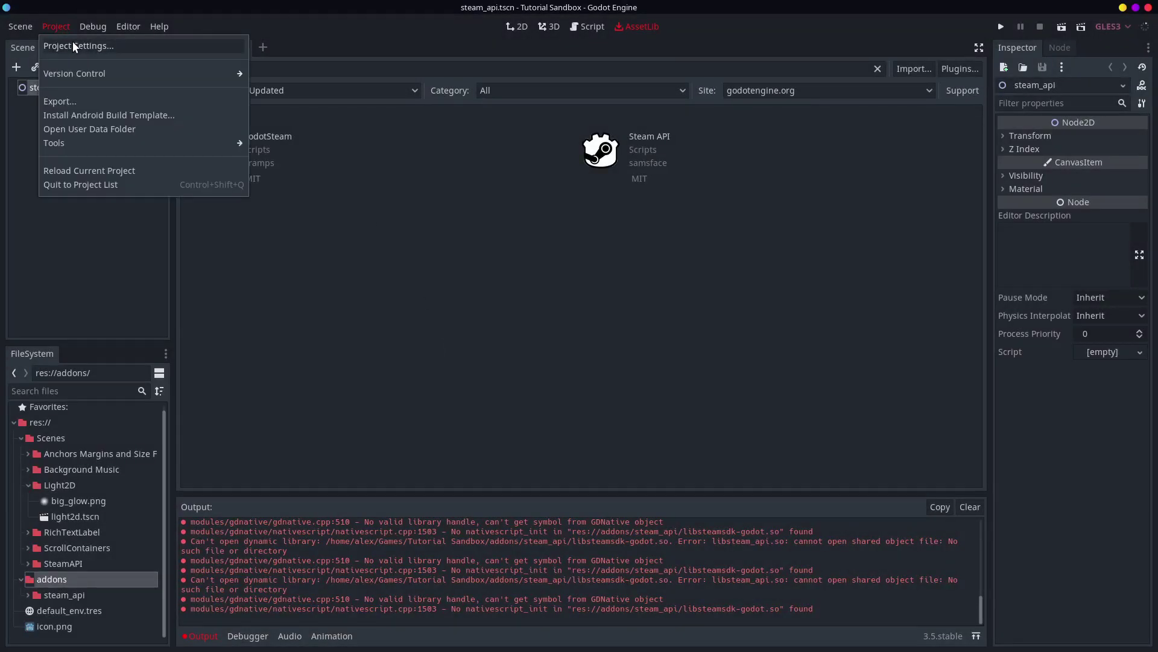
pyautogui.click(72, 41)
pyautogui.click(537, 134)
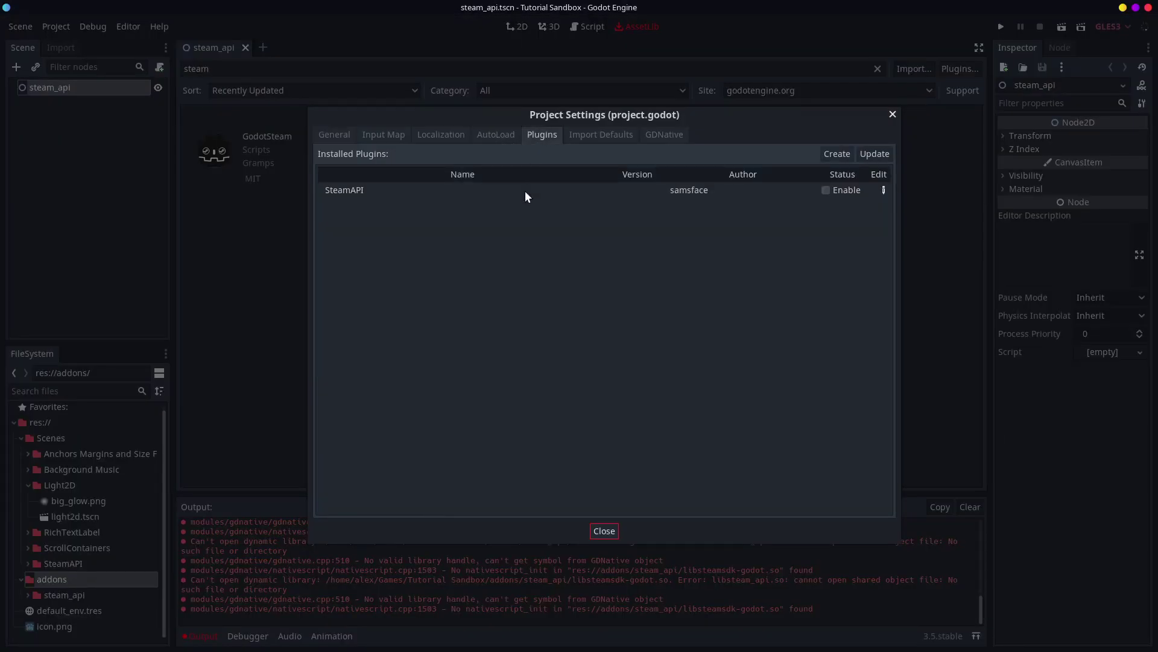
pyautogui.click(826, 190)
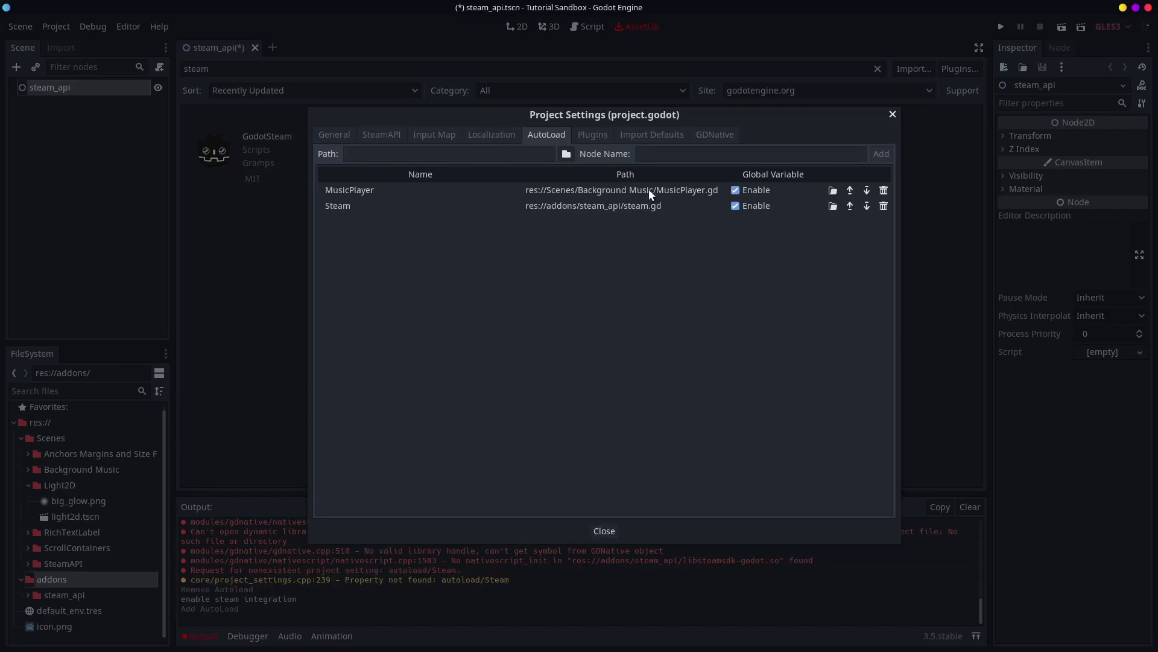
pyautogui.click(893, 114)
pyautogui.click(1001, 27)
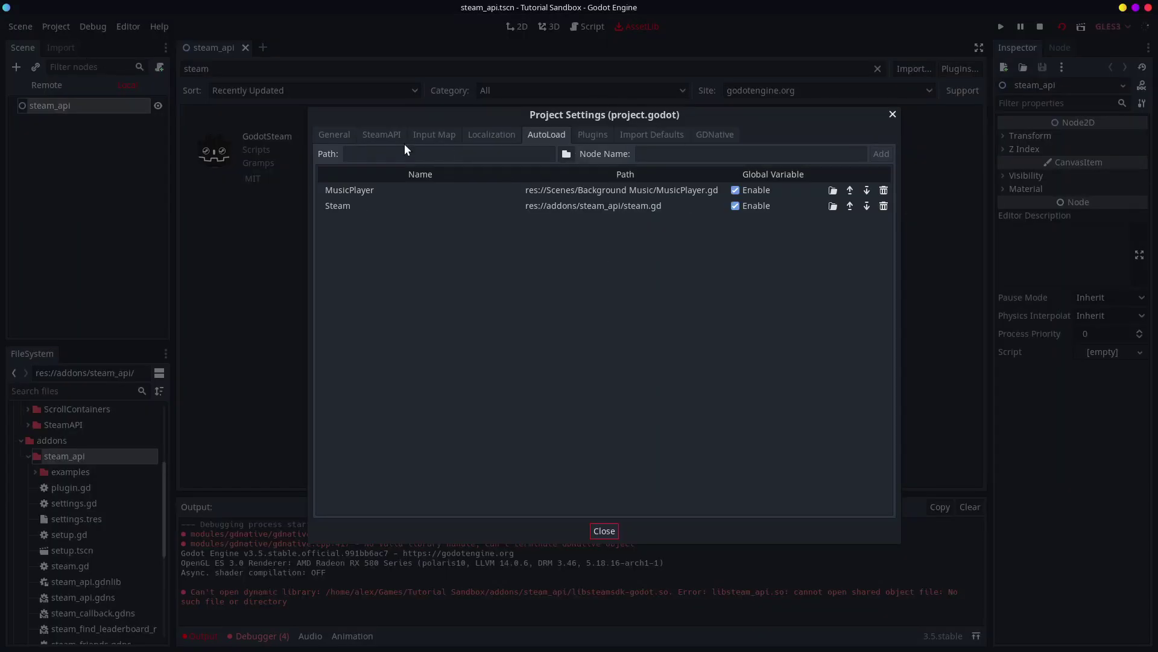
pyautogui.click(386, 135)
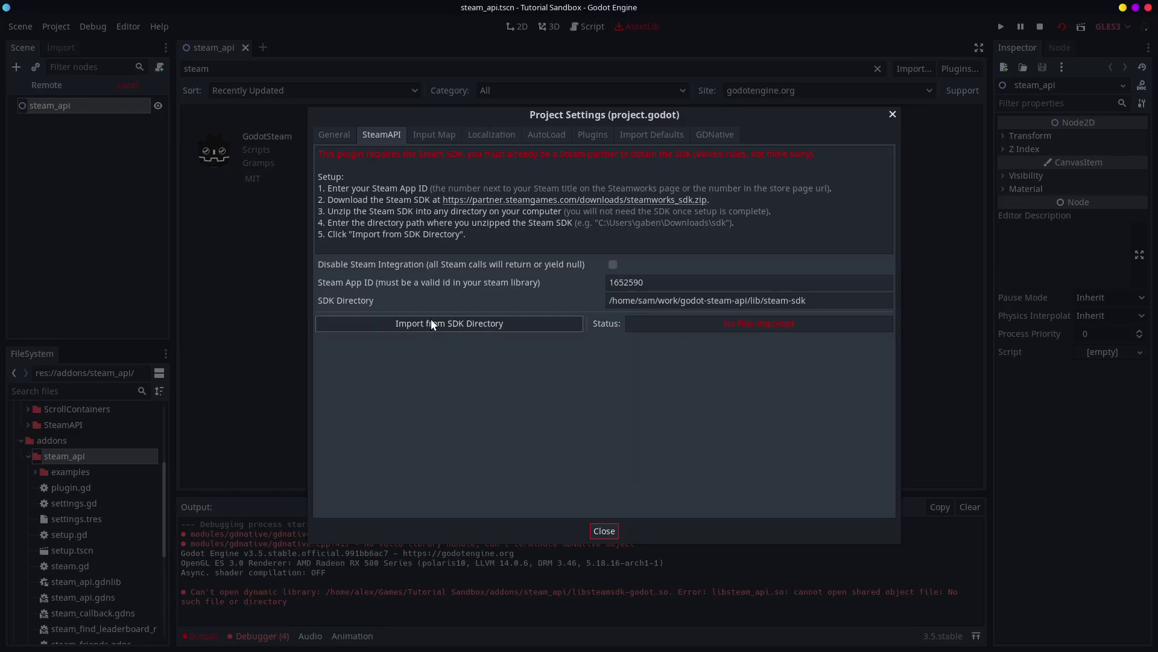
pyautogui.click(663, 282)
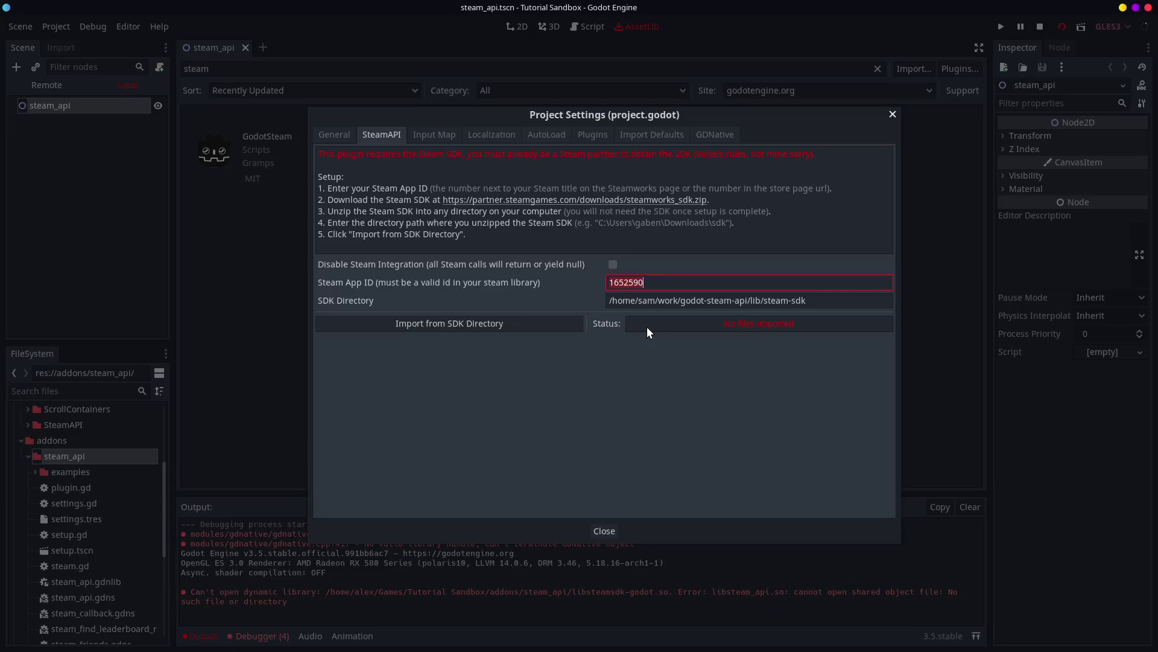
pyautogui.click(604, 531)
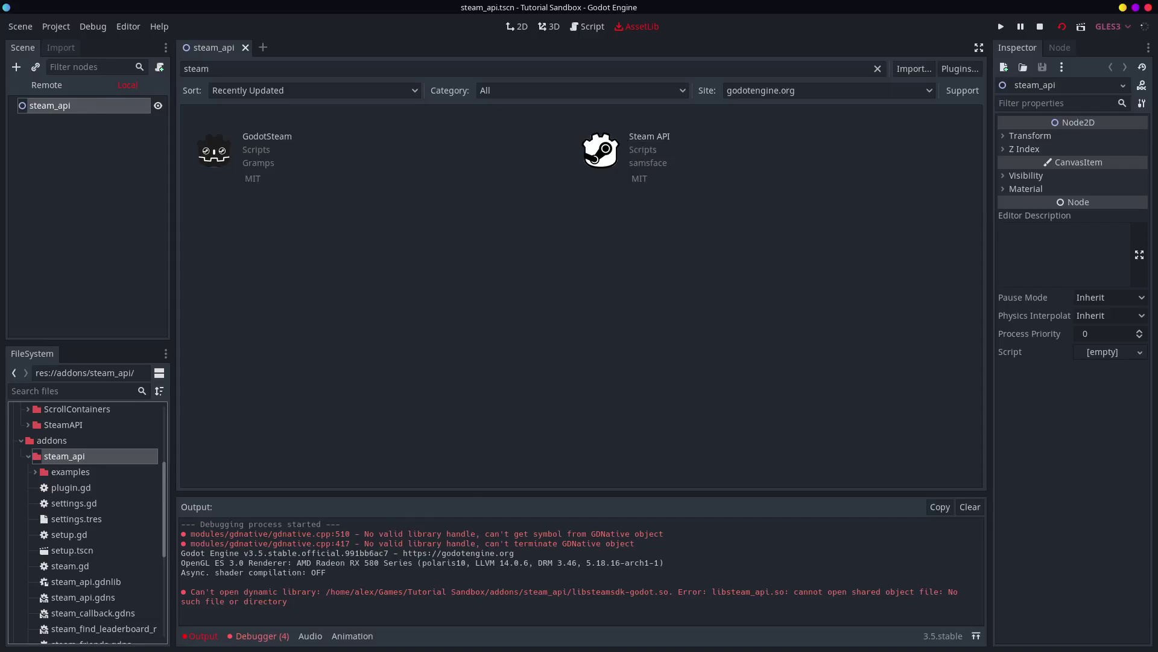
# Read the README's set_achievement and clear_achievement examples in Firefox.
pyautogui.hotkey('alt', 'Tab')
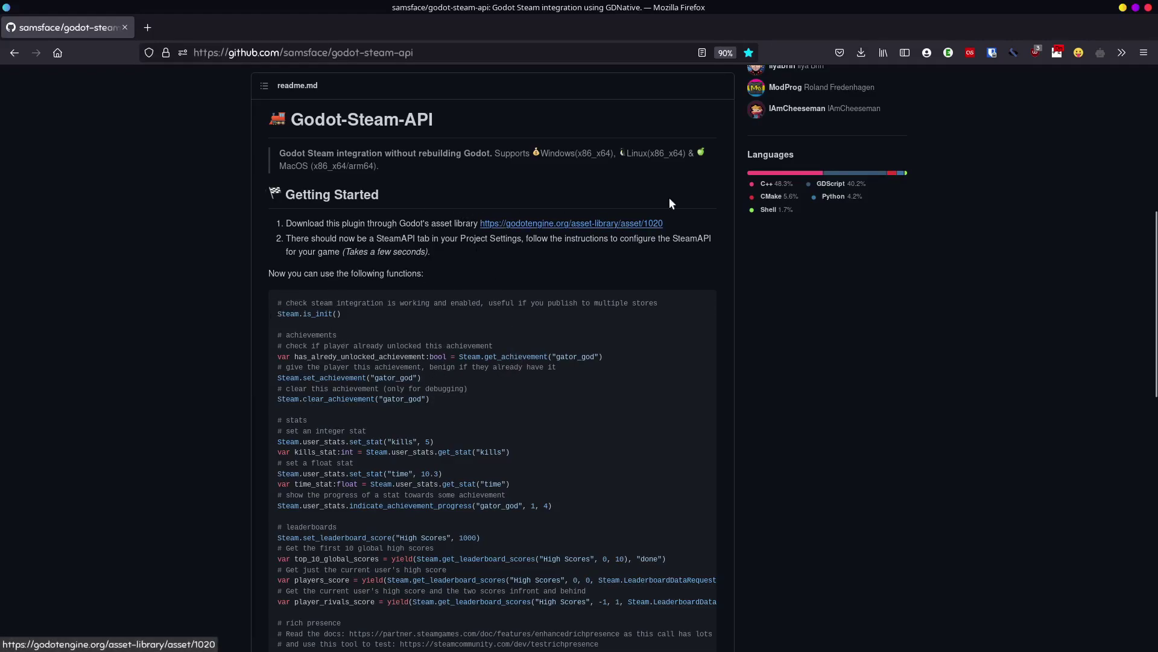
pyautogui.scroll(-2, 783, 285)
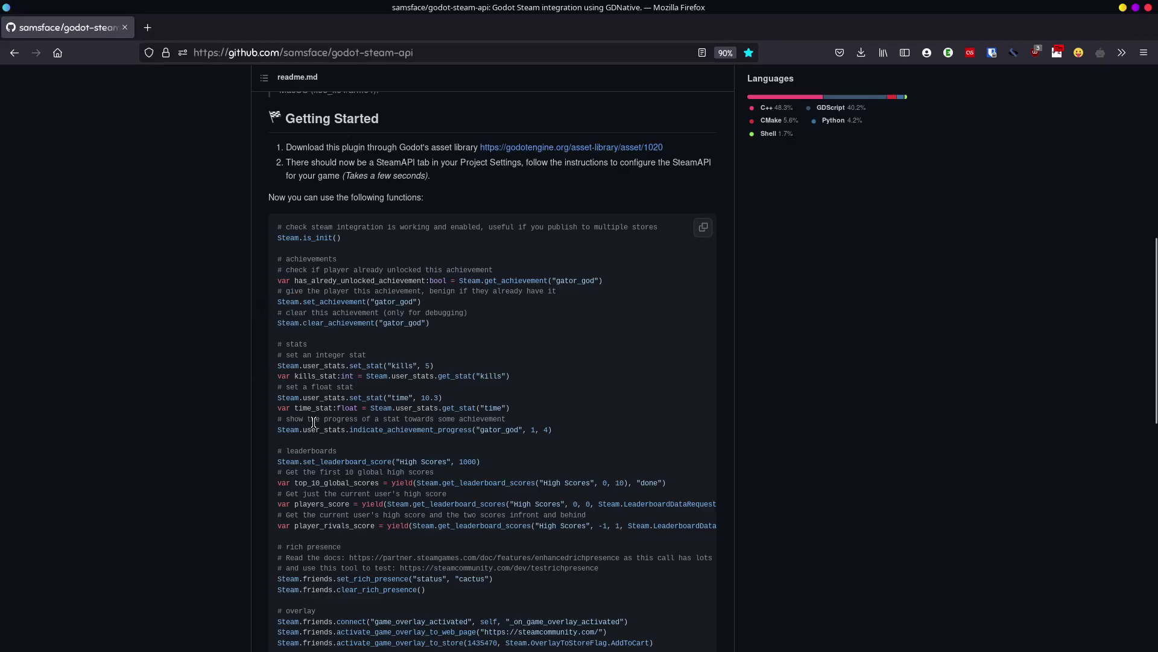
pyautogui.moveTo(303, 301); pyautogui.dragTo(454, 302)
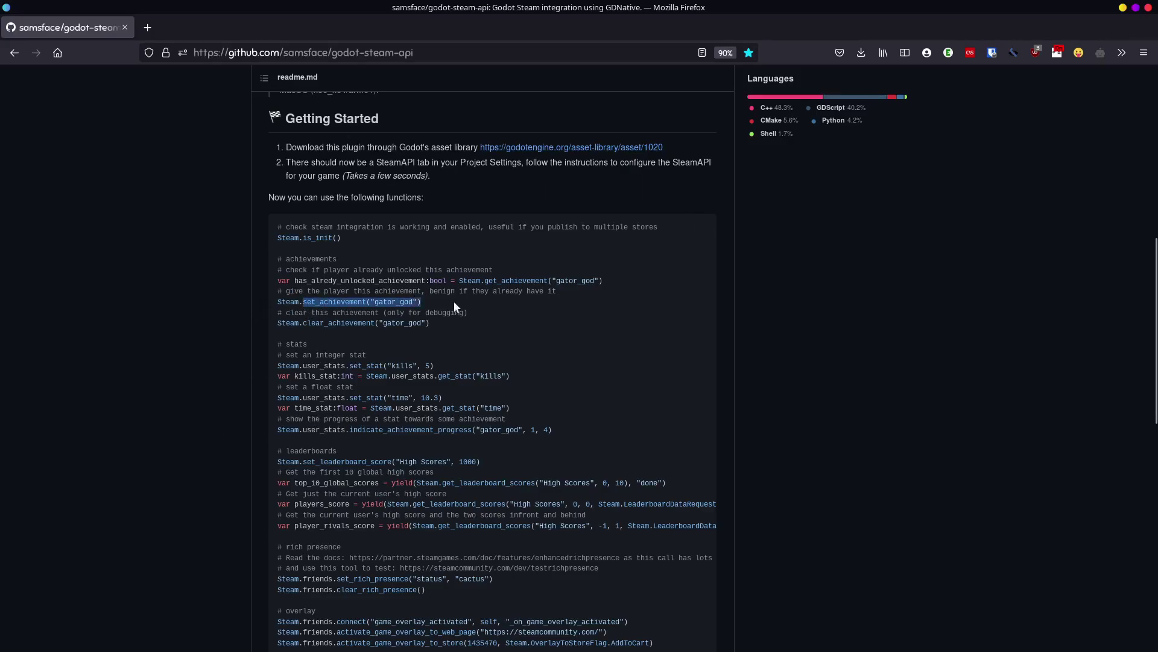
pyautogui.moveTo(279, 323); pyautogui.dragTo(449, 322)
pyautogui.click(447, 427)
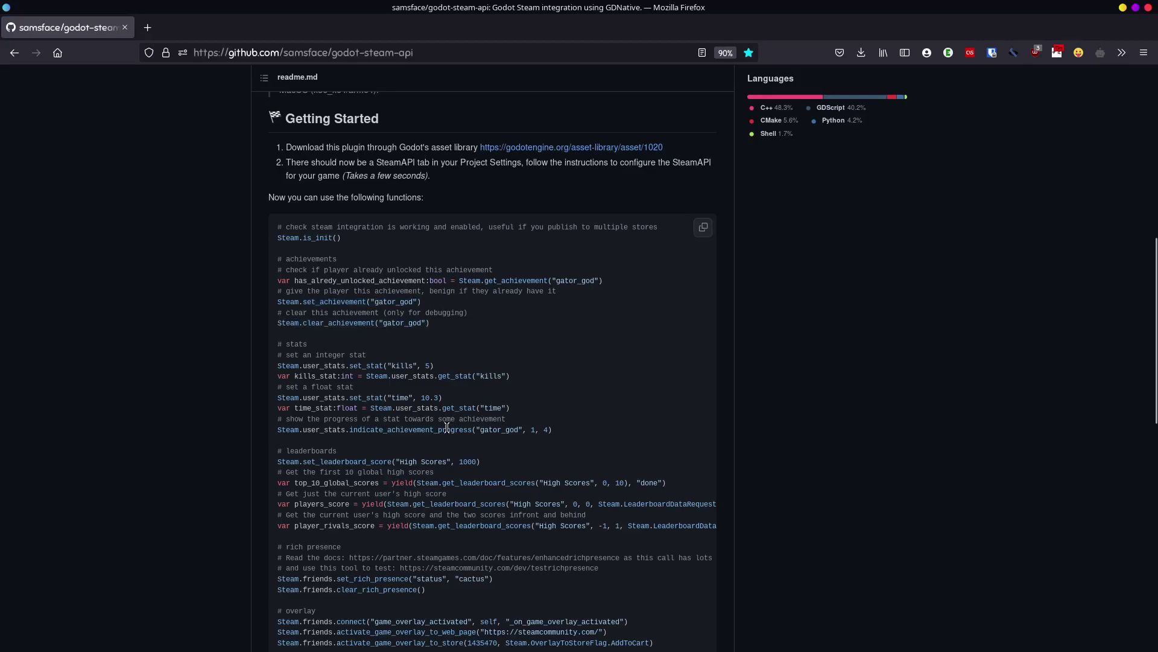
pyautogui.scroll(-5, 356, 280)
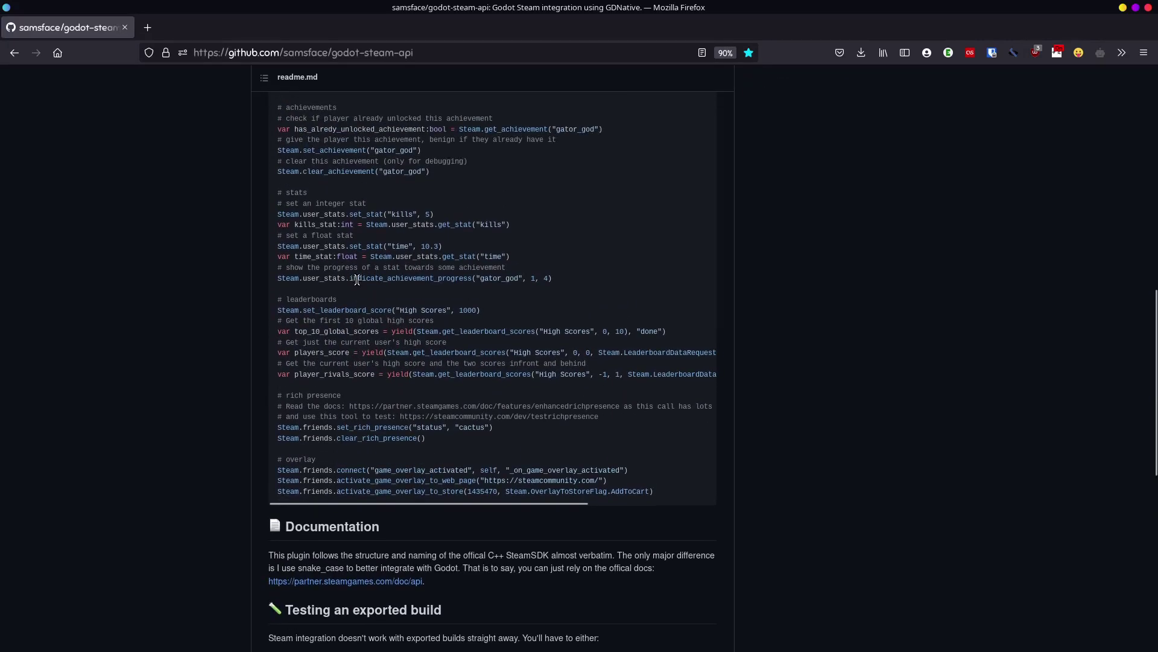
pyautogui.scroll(2, 356, 280)
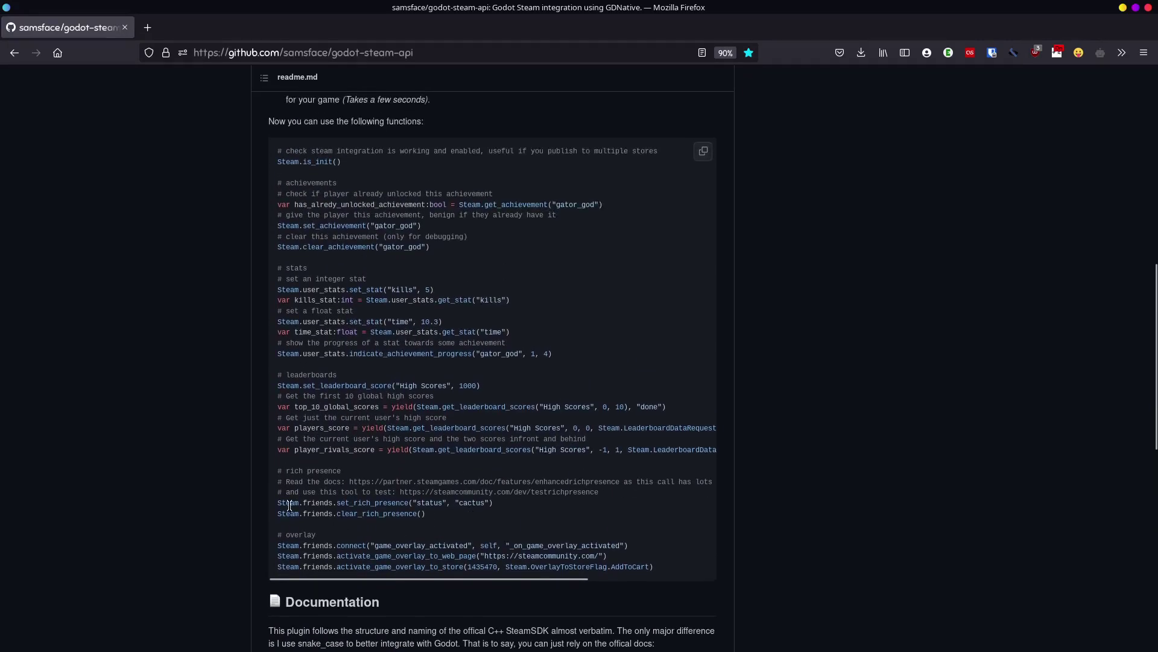
# Read the user_stats and friends overlay examples, then return to the Godot editor.
pyautogui.doubleClick(309, 290)
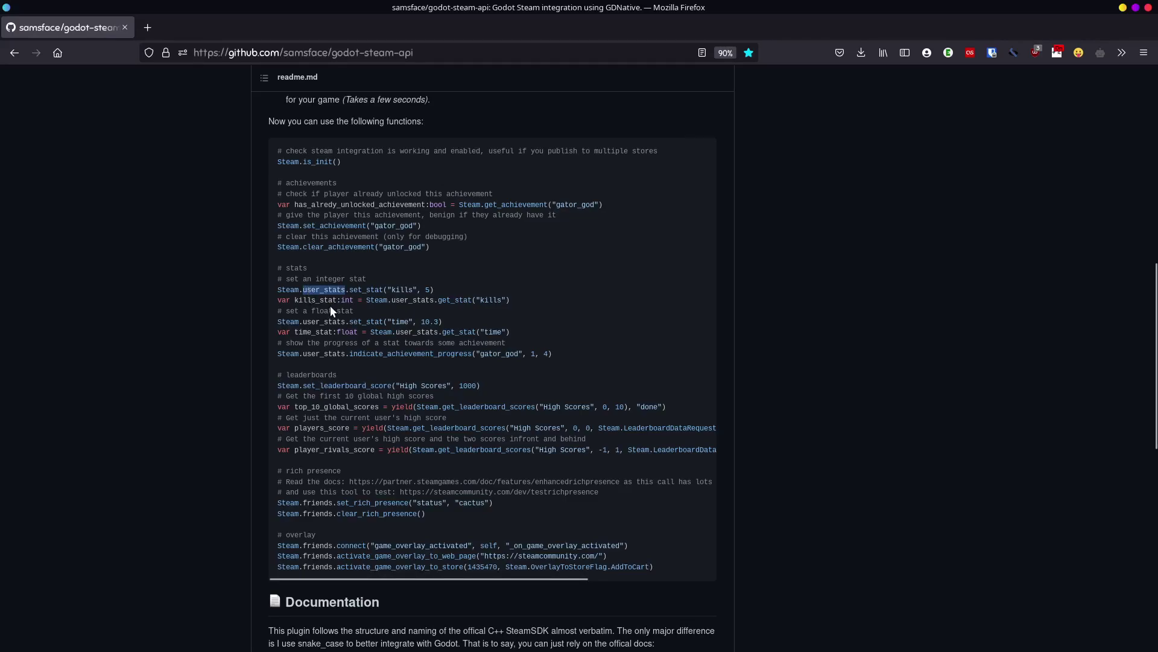
pyautogui.doubleClick(324, 545)
pyautogui.moveTo(360, 546); pyautogui.dragTo(657, 545)
pyautogui.click(657, 545)
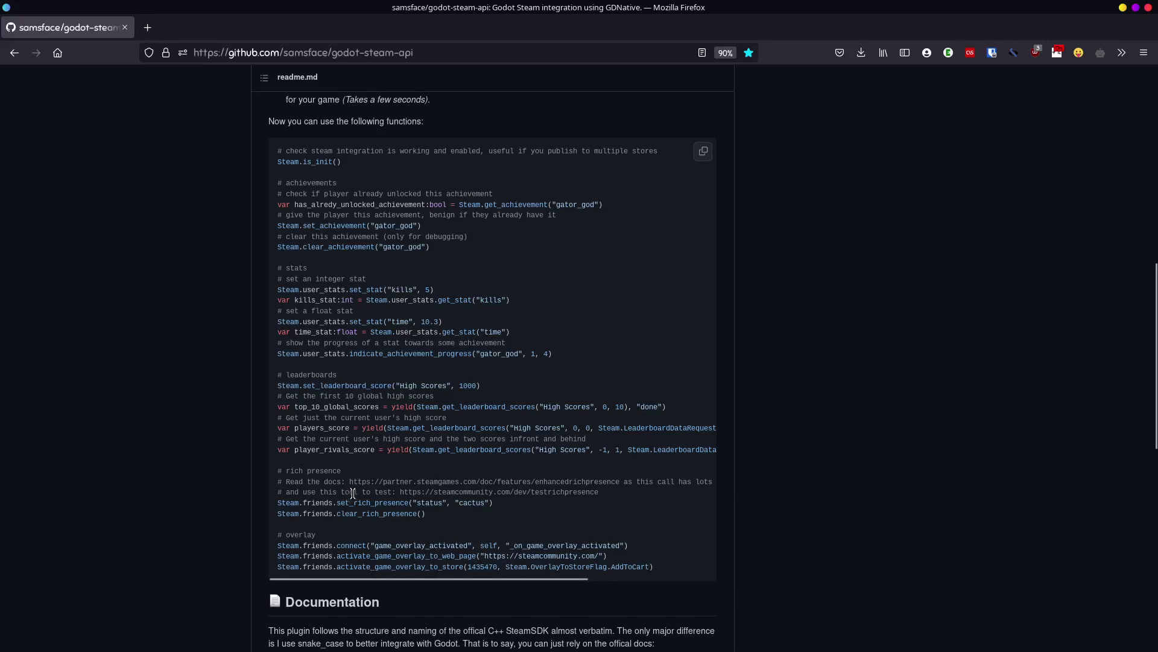
pyautogui.scroll(-2, 223, 573)
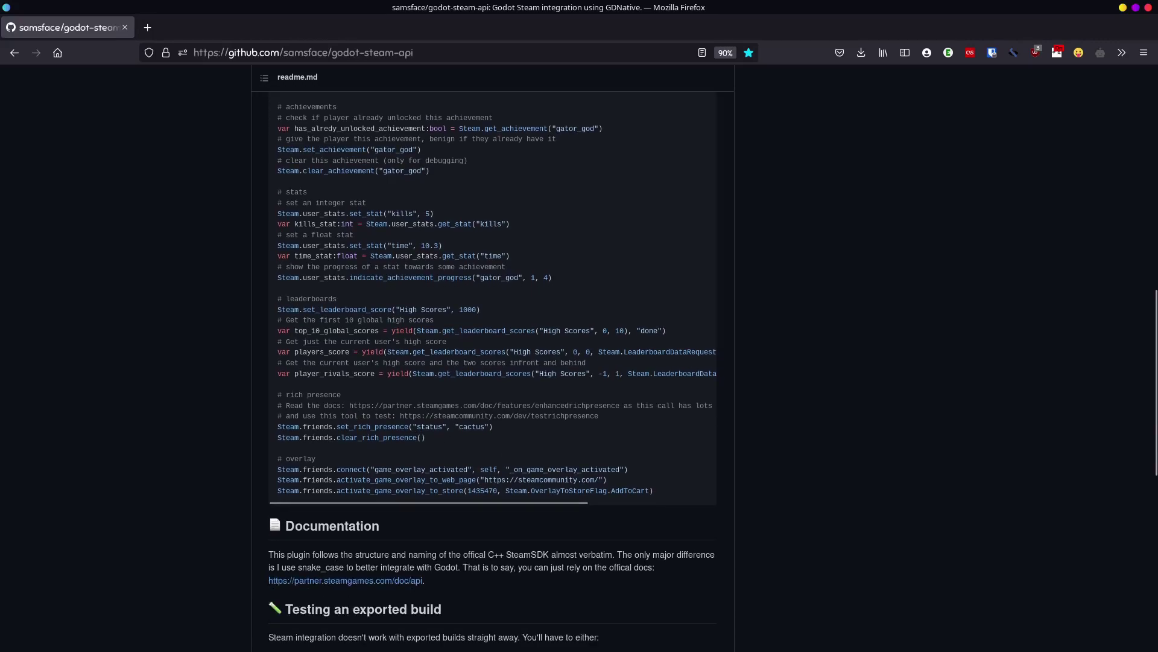
pyautogui.hotkey('alt', 'Tab')
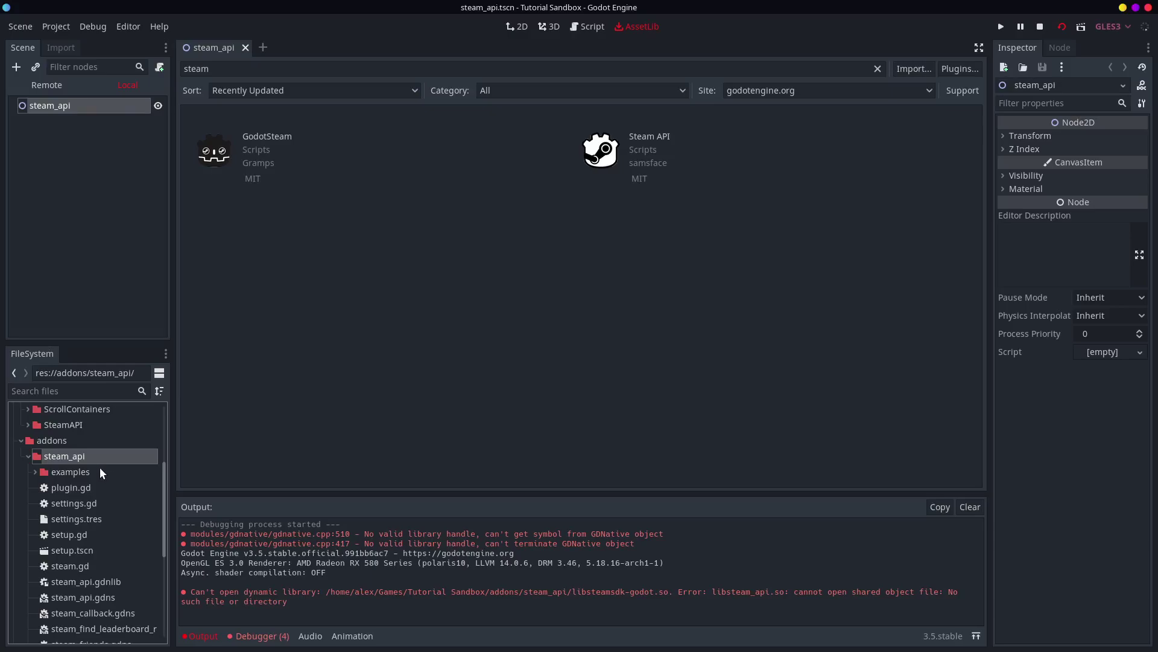
# Open addons/steam_api/steam.gd and read through its _ready setup code.
pyautogui.doubleClick(70, 566)
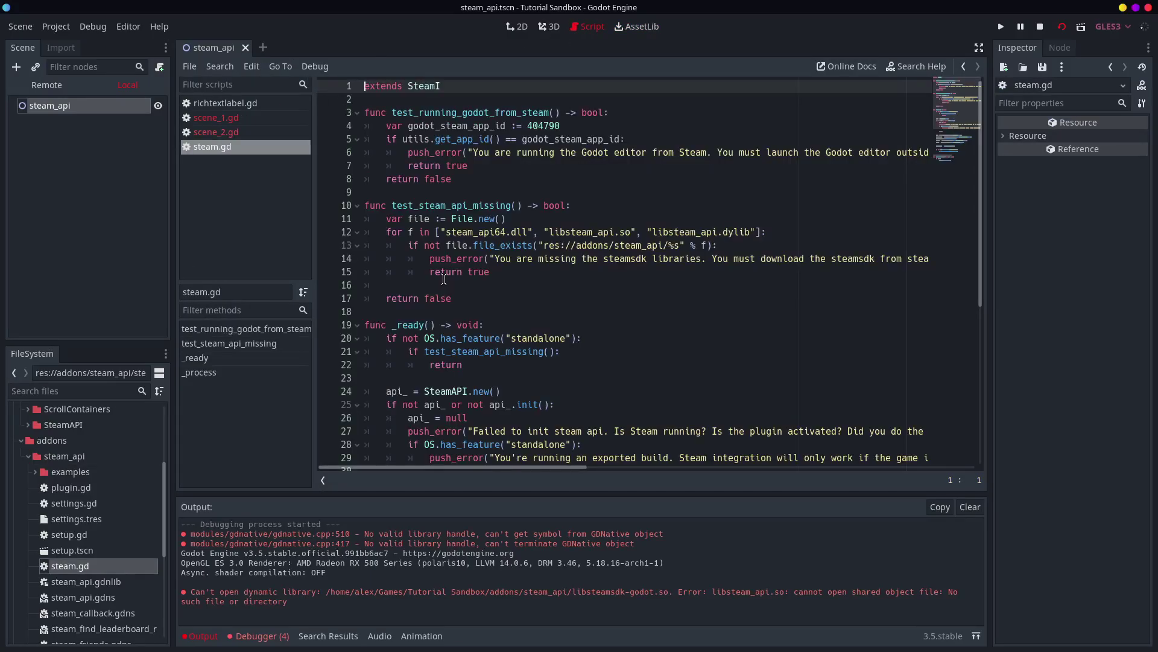
pyautogui.scroll(-6, 560, 301)
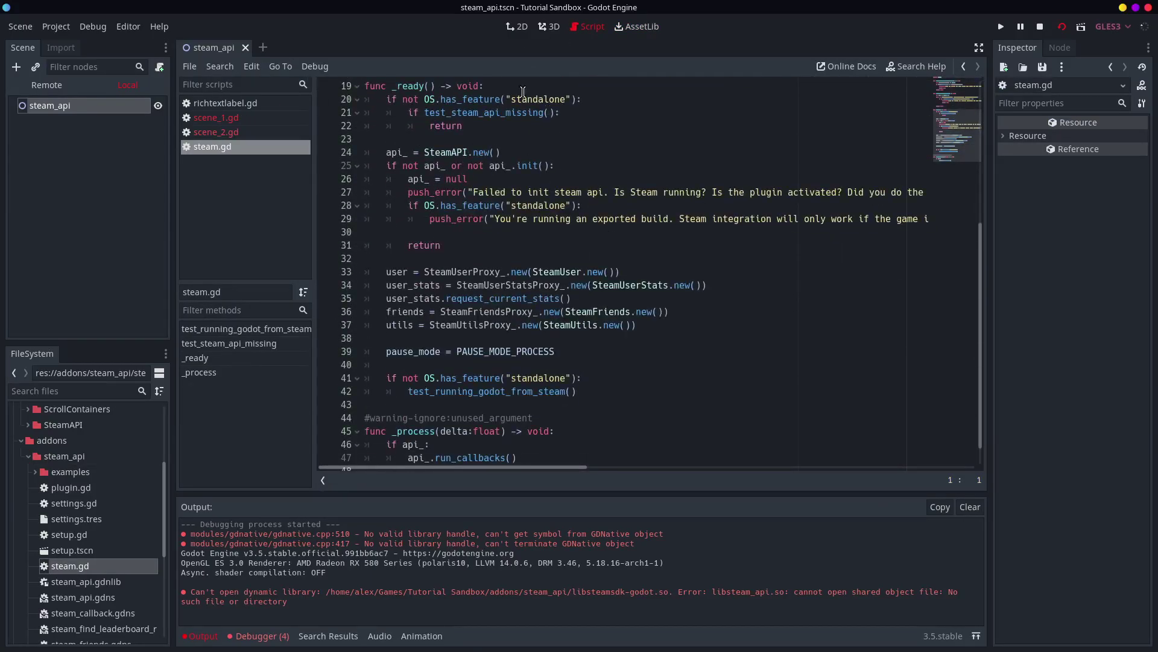
pyautogui.scroll(-1, 452, 204)
pyautogui.scroll(3, 451, 205)
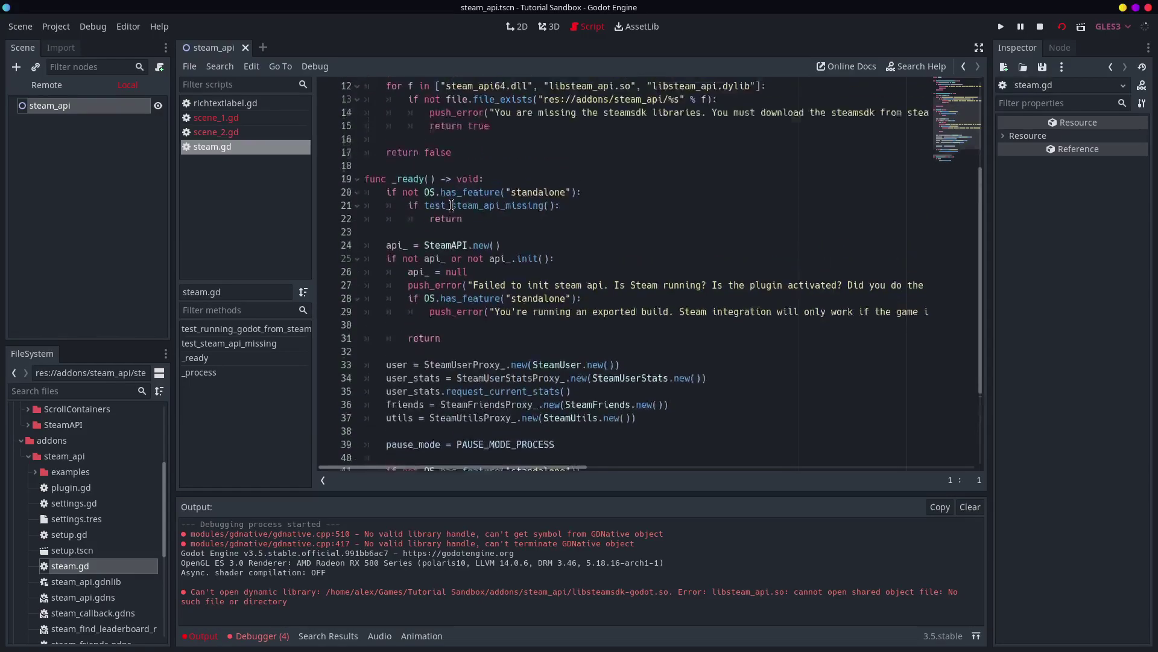
pyautogui.scroll(4, 451, 205)
pyautogui.scroll(-6, 467, 229)
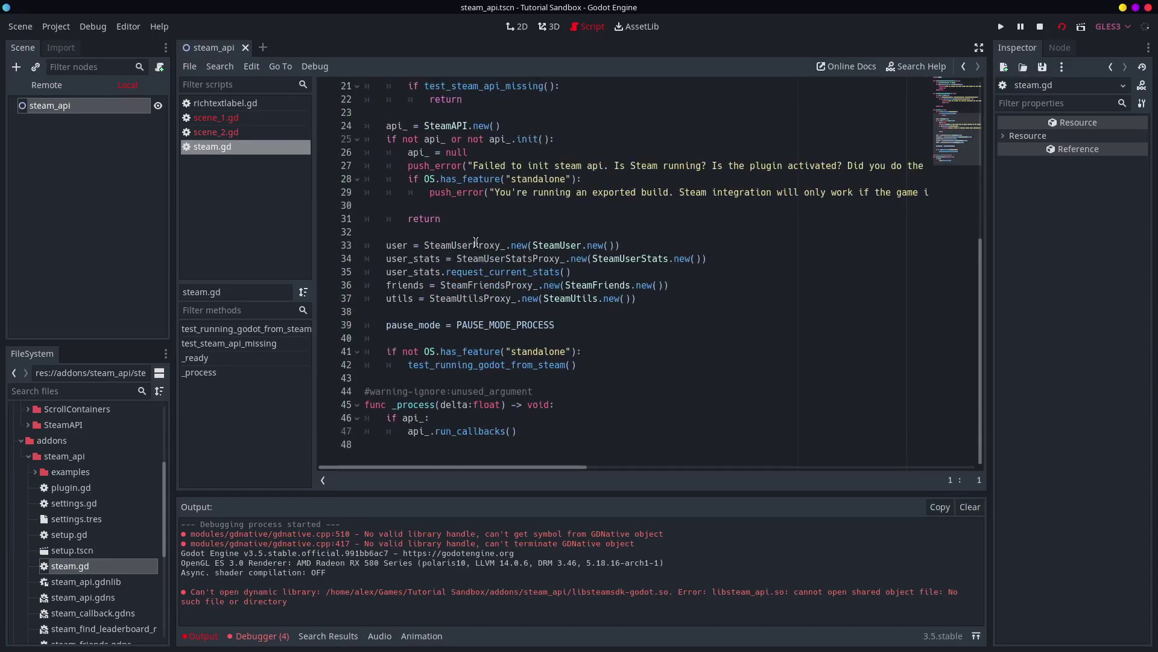
# Inspect the user and friends lines 33–36, then jump to the SteamI script definition.
pyautogui.doubleClick(394, 245)
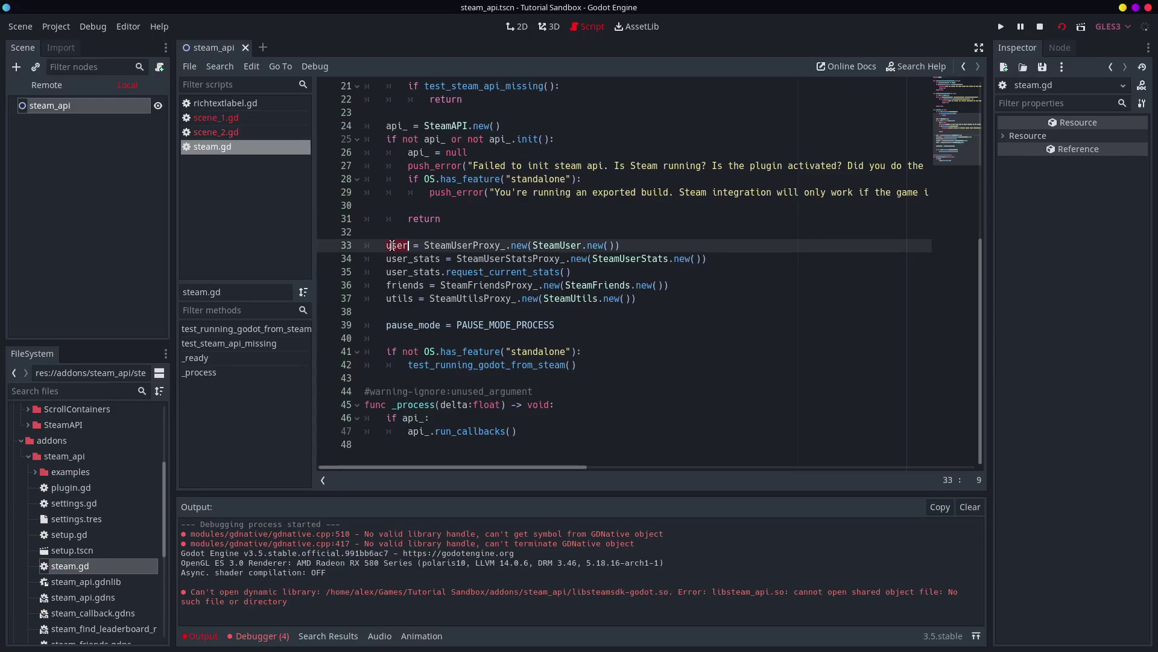
pyautogui.click(404, 286)
pyautogui.scroll(2, 578, 338)
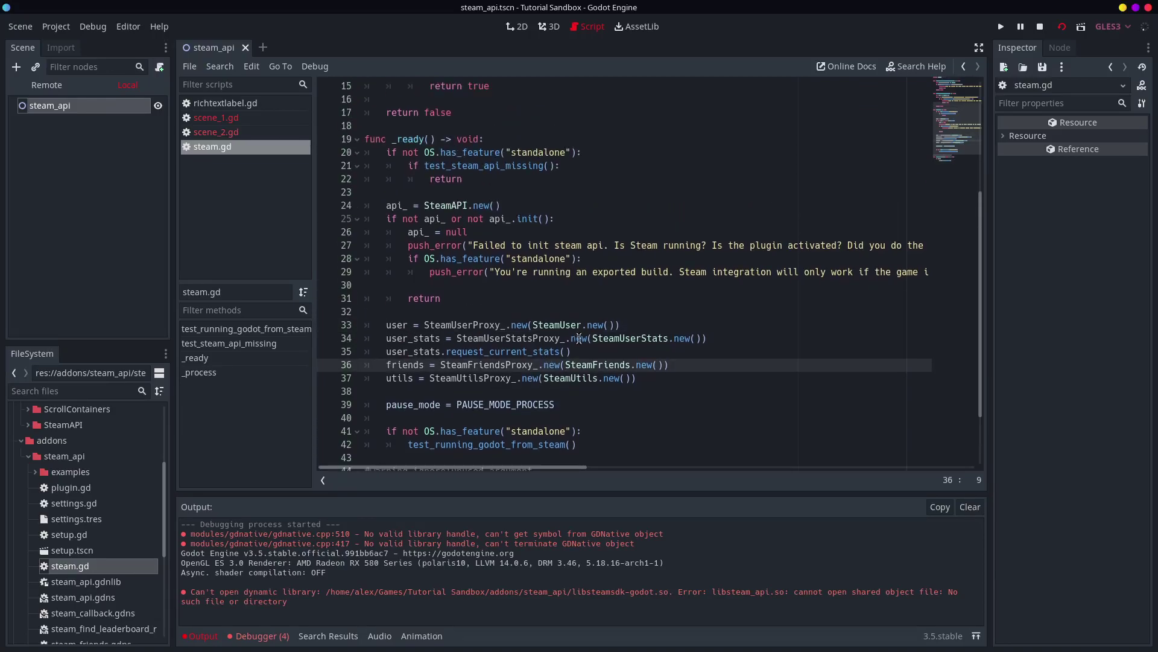
pyautogui.scroll(5, 574, 334)
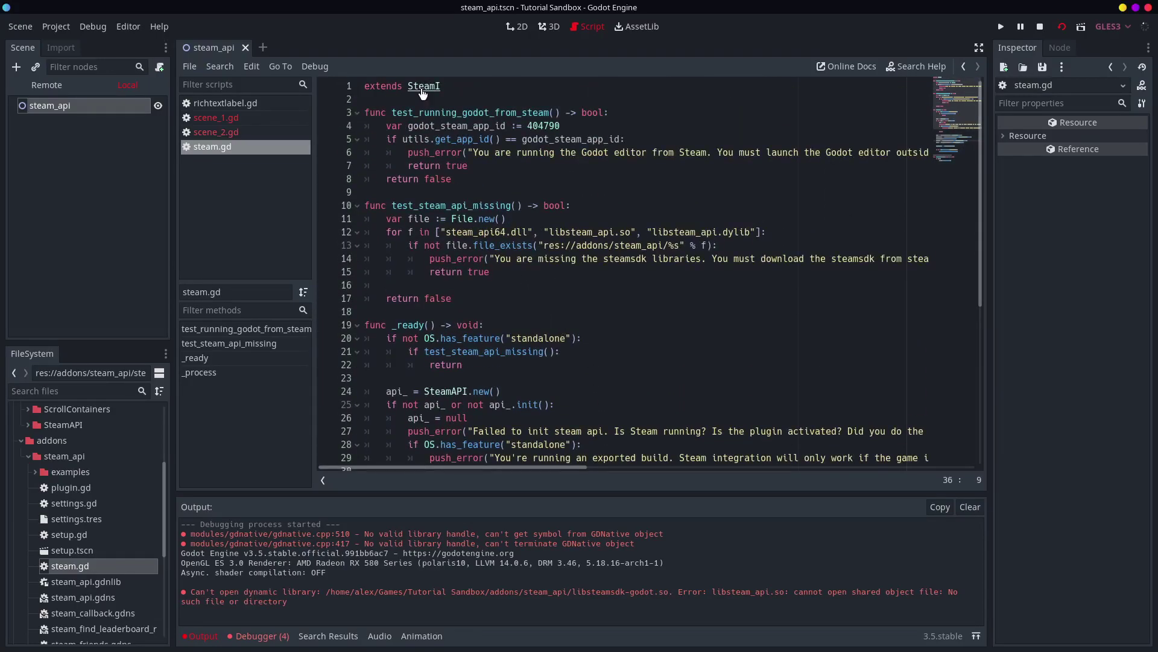
pyautogui.keyDown('ctrl'); pyautogui.click(422, 91); pyautogui.keyUp('ctrl')
# Widen the script and method panels and go to get_persona_name in steam_i.gd.
pyautogui.moveTo(957, 92); pyautogui.dragTo(949, 179)
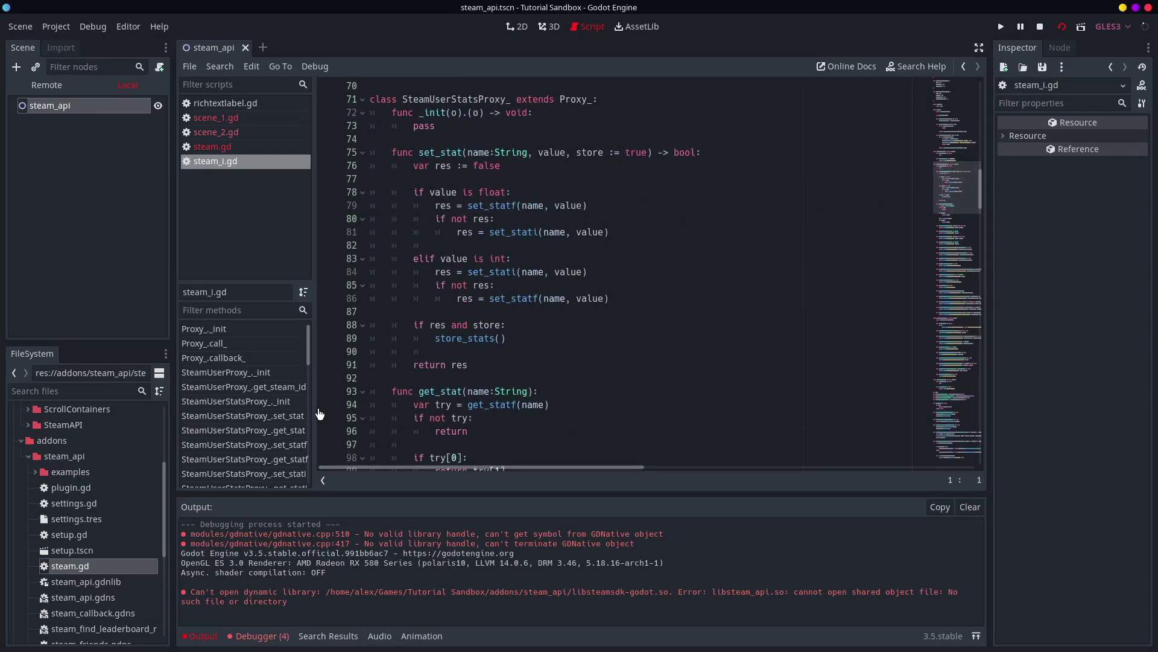
pyautogui.moveTo(320, 413); pyautogui.dragTo(484, 430)
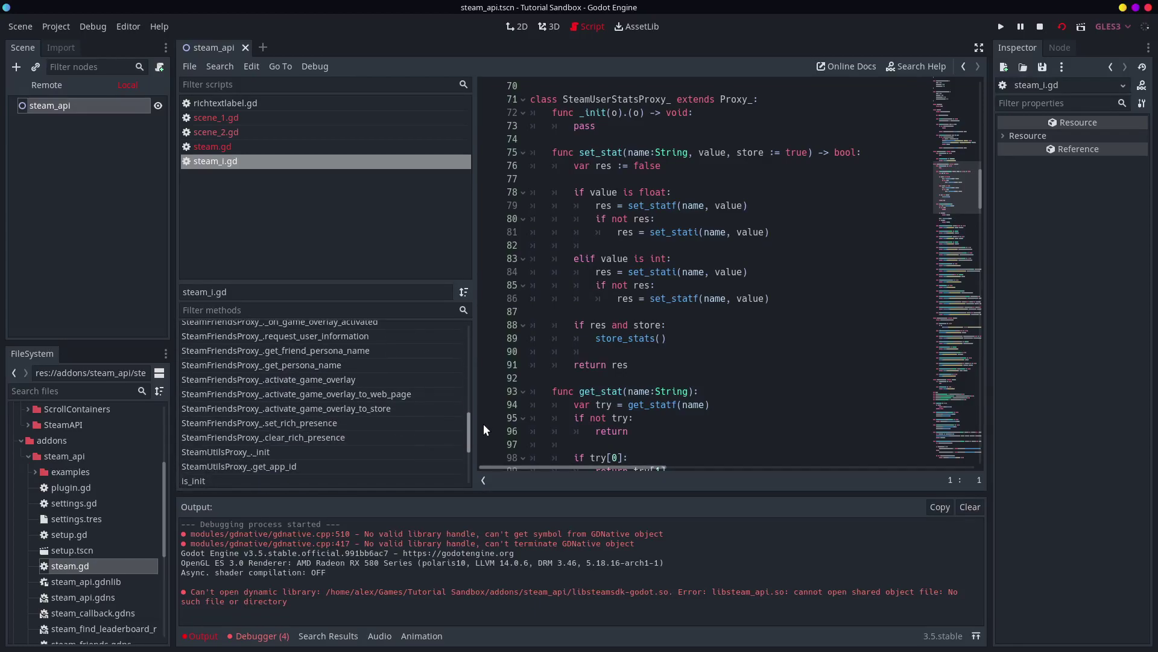
pyautogui.click(325, 365)
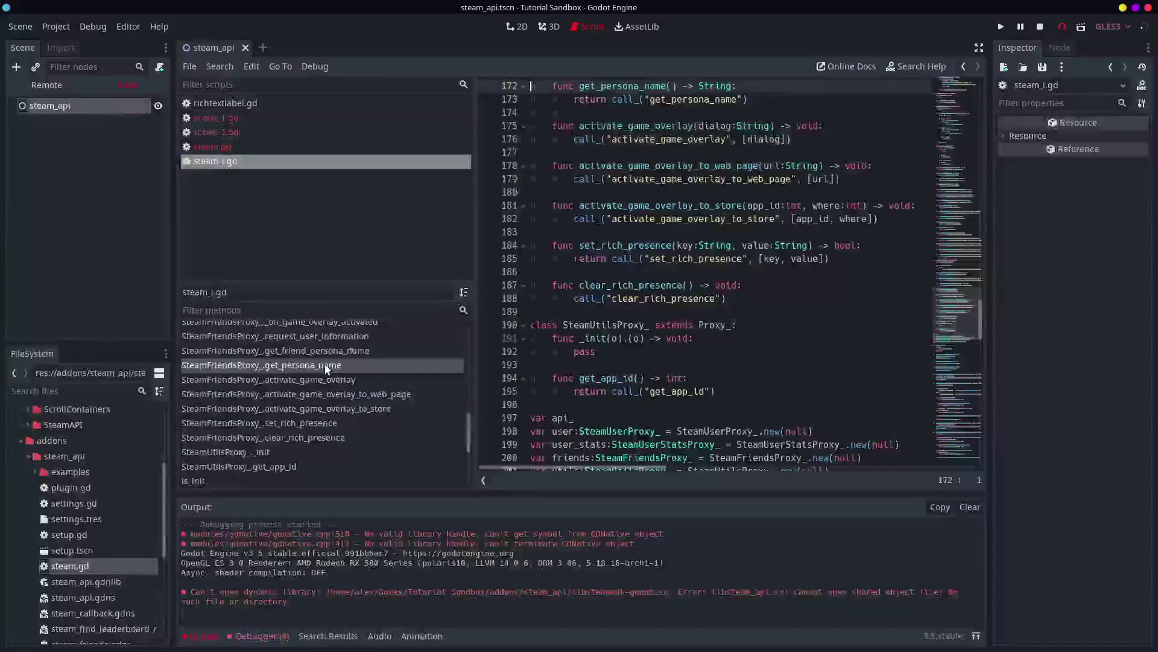
pyautogui.scroll(-2, 361, 406)
pyautogui.scroll(-2, 338, 405)
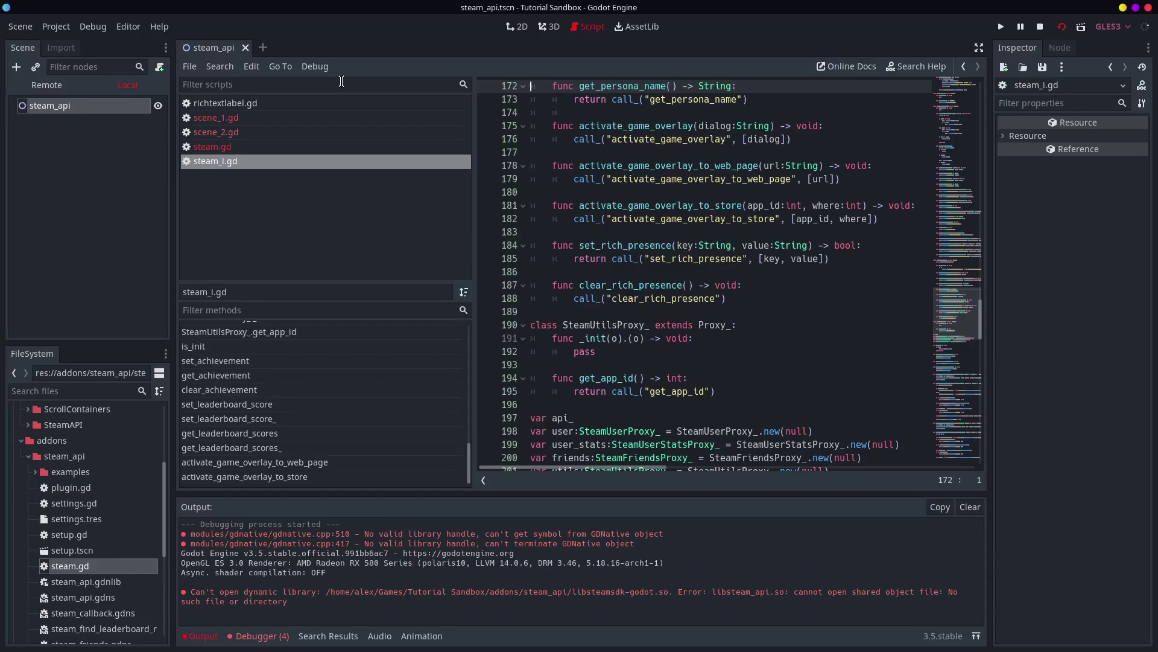
# Scroll steam_i.gd back to line 1 via the minimap.
pyautogui.moveTo(939, 294); pyautogui.dragTo(885, 82)
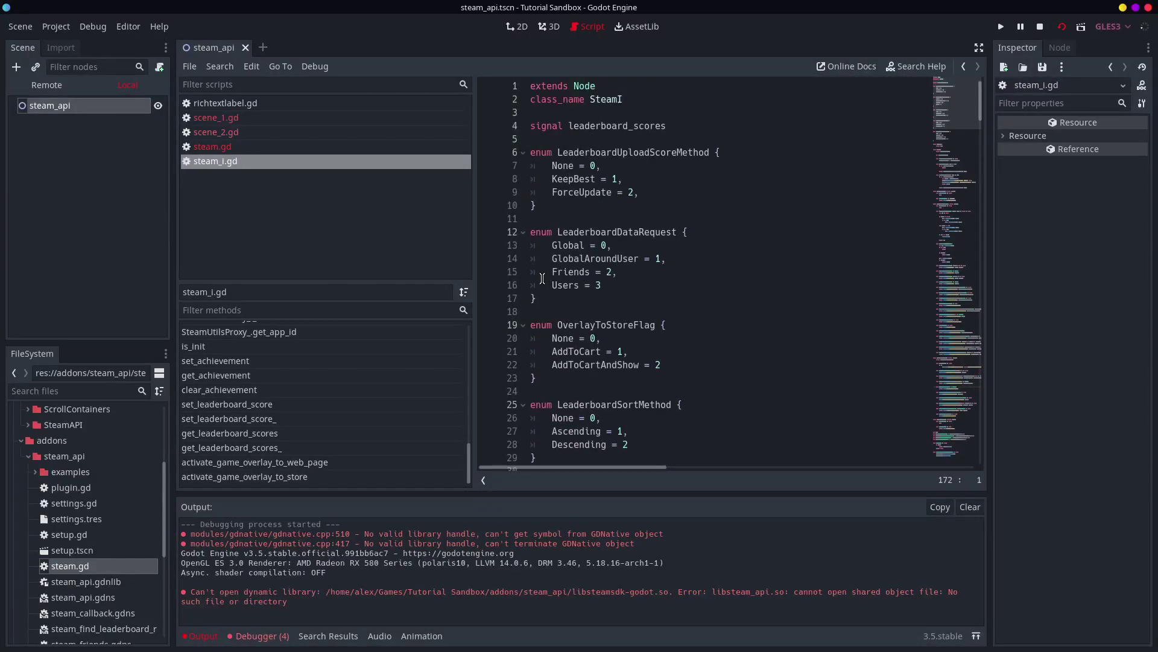